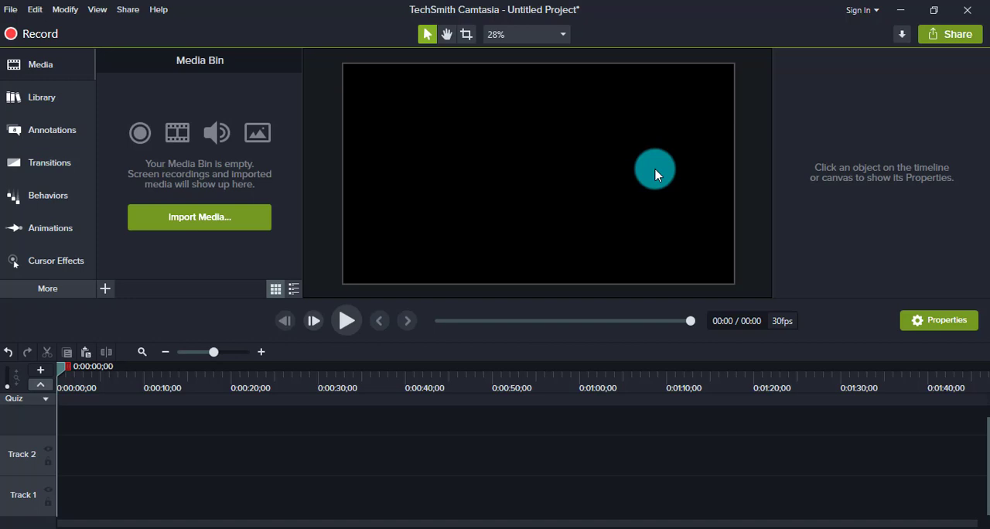
Add a plain text callout at the start of Track 1 and paste in "আজ আমরা দেখবো কিভাবে এনিমেটেড নিউজ হেলাইন বানানো যায়"
{"action": "left_click", "coordinate": [51, 133]}
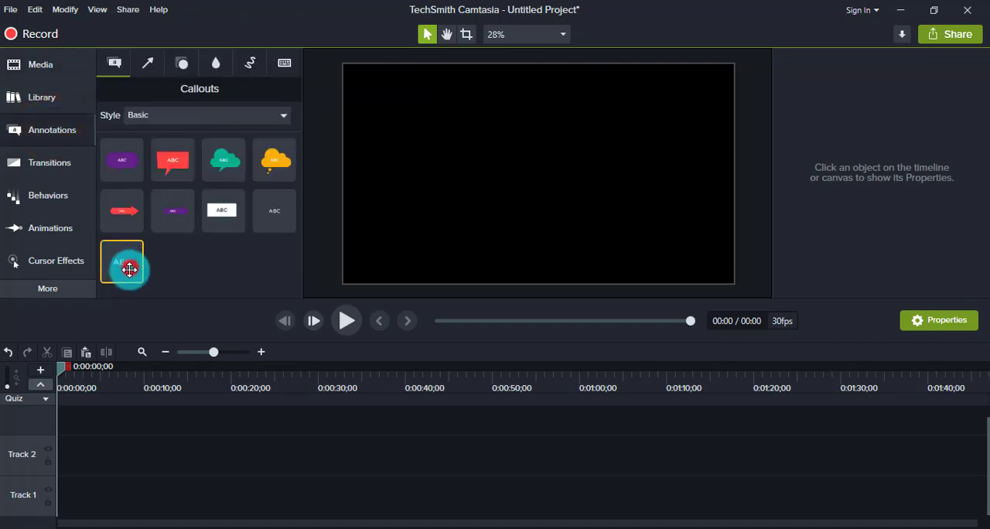
{"action": "mouse_move", "coordinate": [129, 264]}
{"action": "left_mouse_down"}
{"action": "mouse_move", "coordinate": [133, 426]}
{"action": "mouse_move", "coordinate": [108, 492]}
{"action": "mouse_move", "coordinate": [19, 515]}
{"action": "left_mouse_up"}
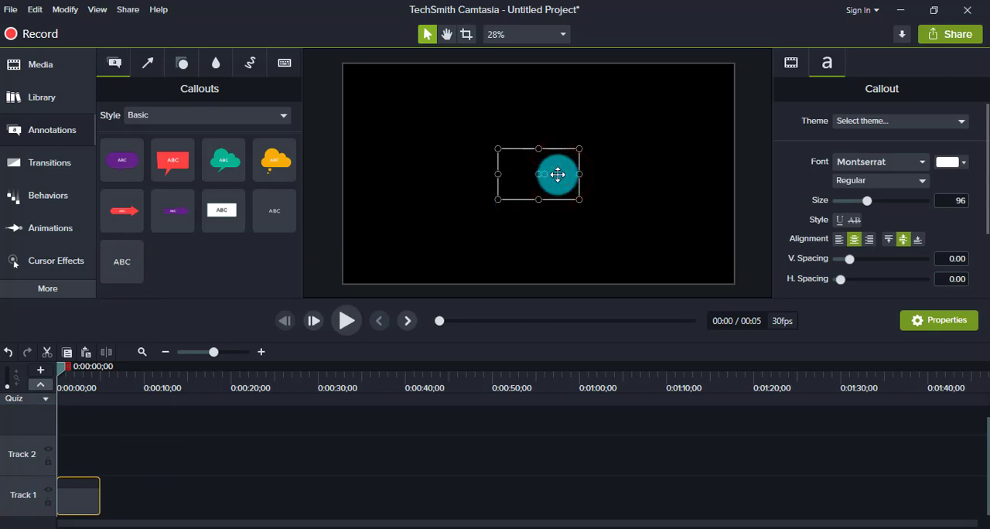
{"action": "type", "text": "আজ আমরা দেখবো কিভাবে এনিমেটেড নিউজ হেডলাইন বানানো যায়"}
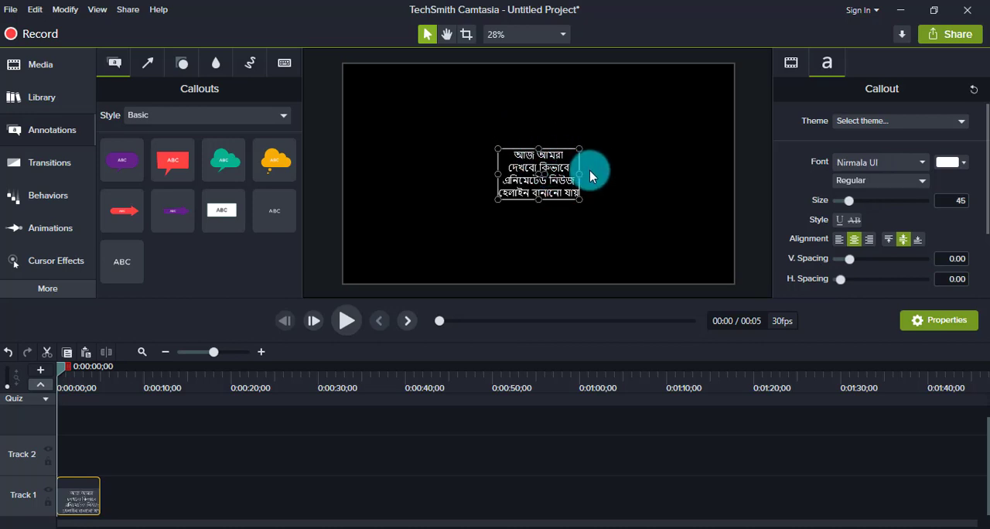
Widen the callout until the headline fits on one line, and place it just beyond the canvas's lower right edge
{"action": "left_click_drag", "start_coordinate": [581, 177], "coordinate": [684, 177]}
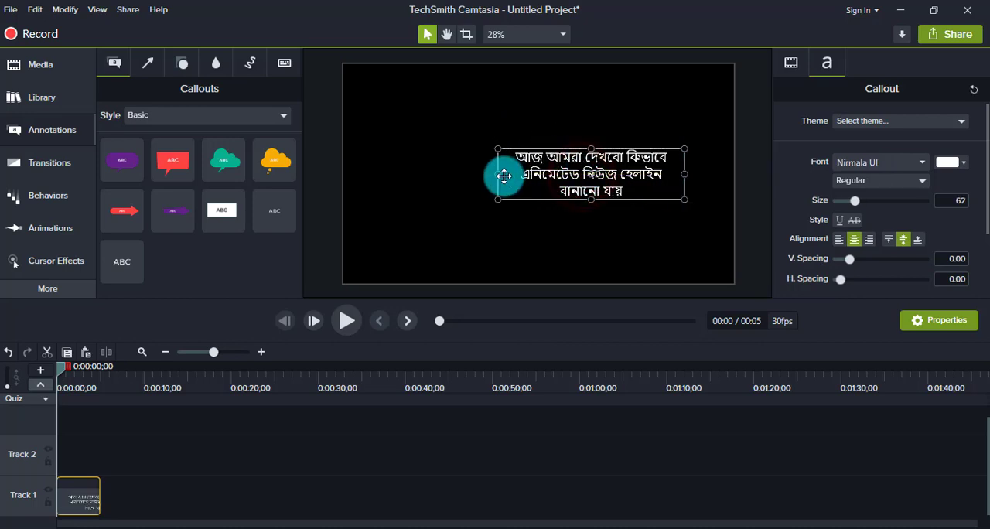
{"action": "left_click_drag", "start_coordinate": [498, 173], "coordinate": [301, 206]}
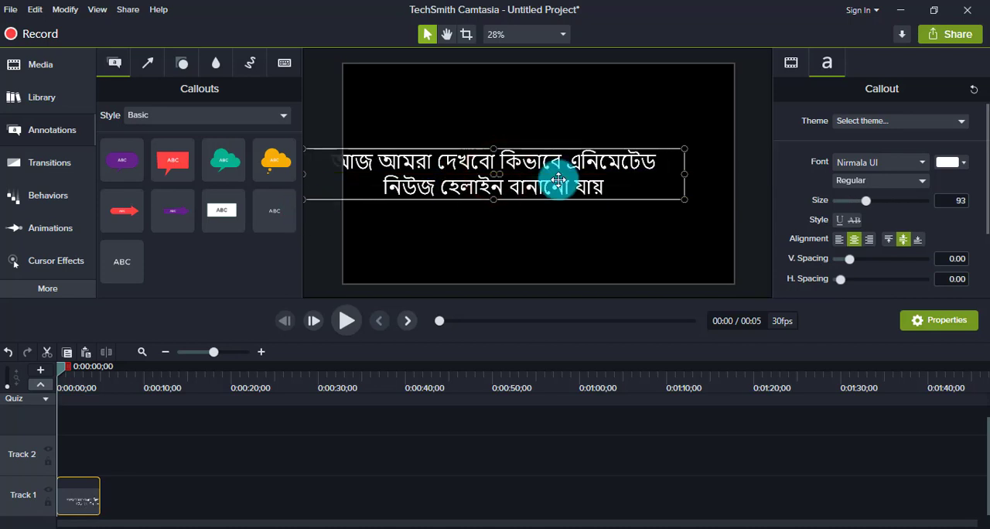
{"action": "left_click_drag", "start_coordinate": [684, 174], "coordinate": [890, 164]}
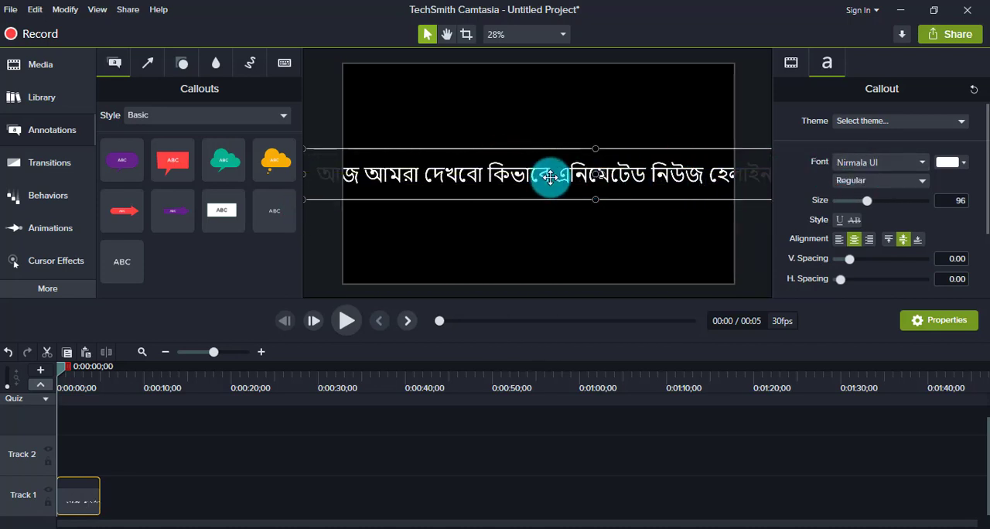
{"action": "left_click_drag", "start_coordinate": [552, 181], "coordinate": [798, 257]}
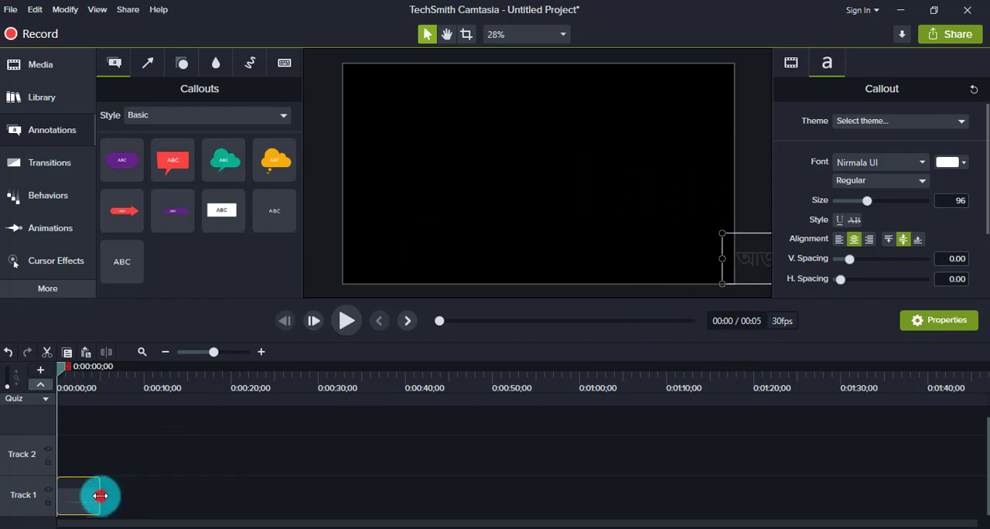
Extend the Track 1 text clip to about 15 seconds and add a Custom animation stretched over its full length
{"action": "left_click_drag", "start_coordinate": [101, 495], "coordinate": [191, 496]}
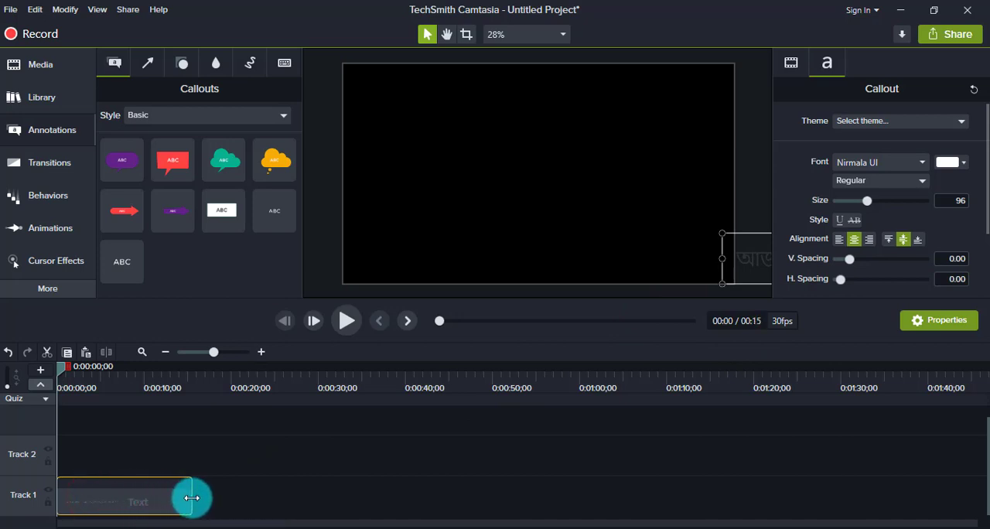
{"action": "left_click", "coordinate": [45, 239]}
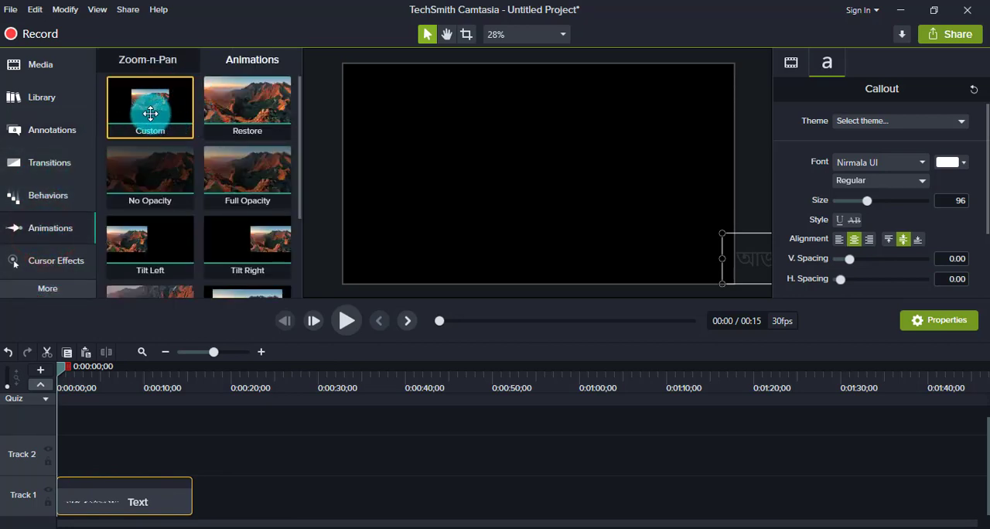
{"action": "left_click_drag", "start_coordinate": [150, 114], "coordinate": [80, 496]}
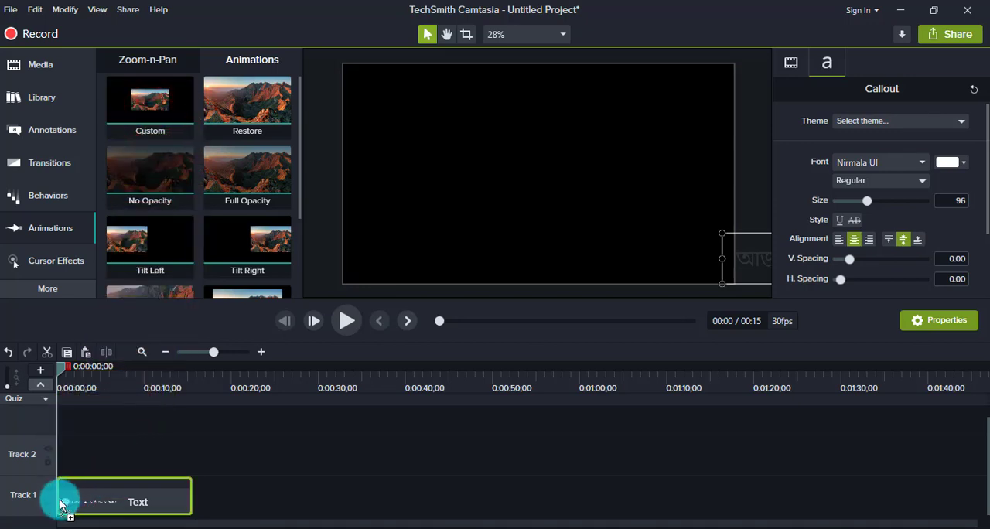
{"action": "left_click_drag", "start_coordinate": [61, 507], "coordinate": [68, 488]}
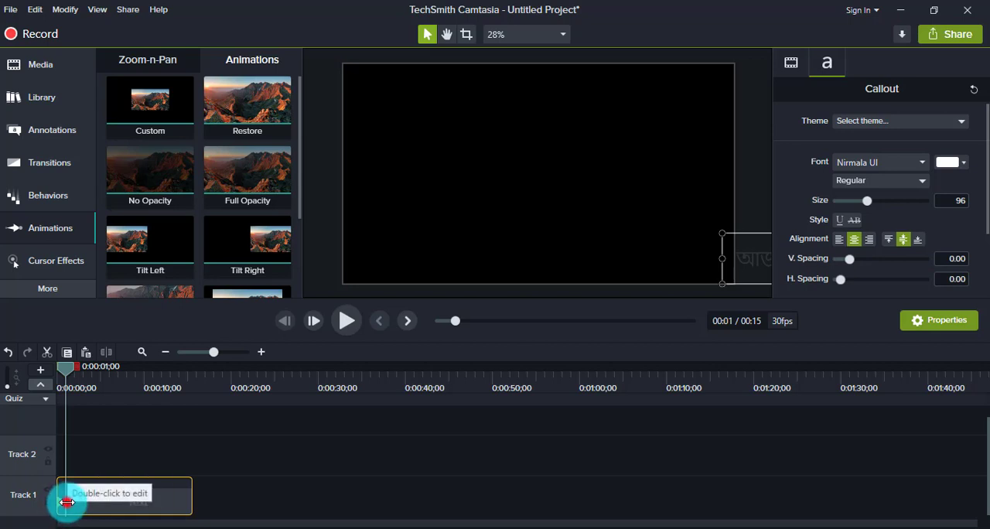
{"action": "left_click_drag", "start_coordinate": [66, 502], "coordinate": [197, 507]}
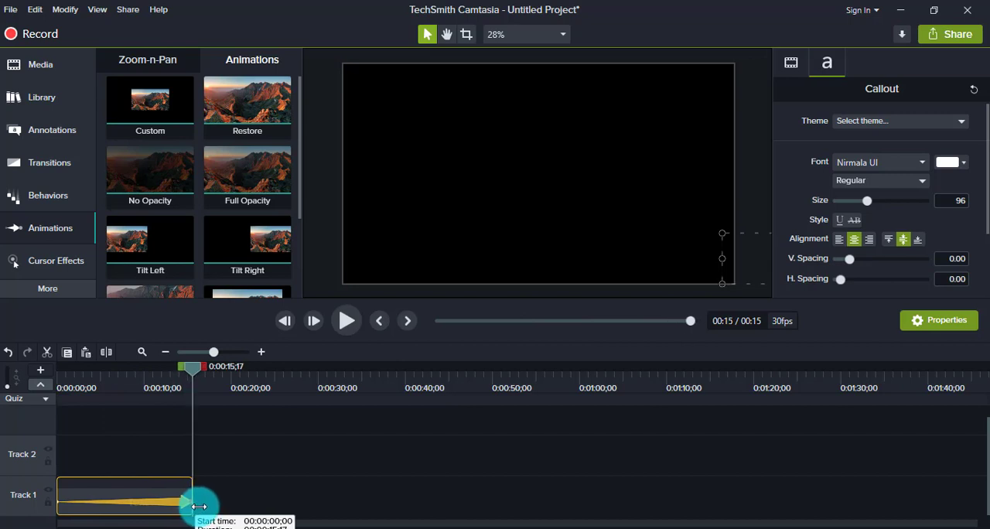
{"action": "left_click_drag", "start_coordinate": [199, 505], "coordinate": [200, 506]}
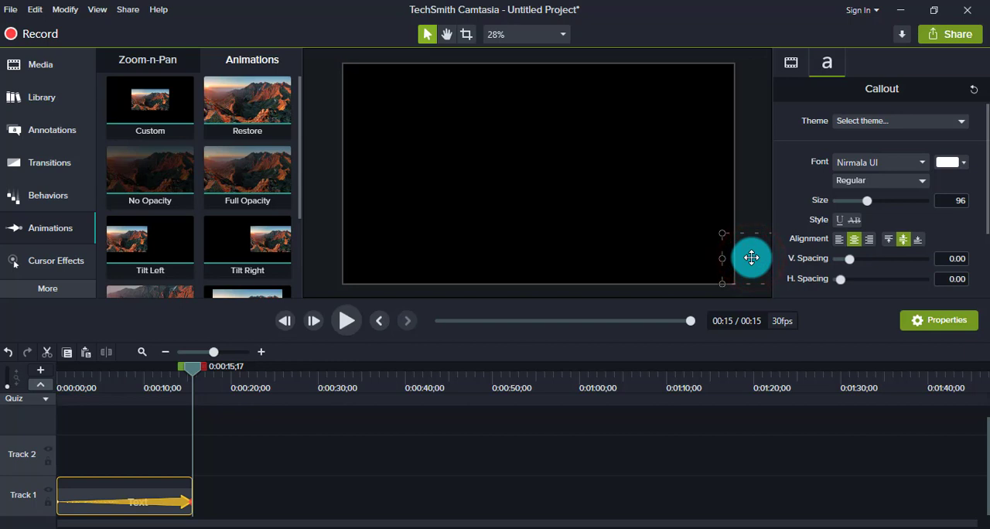
At the end of the animation, move the headline straight across past the canvas's left edge and preview the scroll
{"action": "left_click_drag", "start_coordinate": [751, 258], "coordinate": [217, 248]}
{"action": "left_click_drag", "start_coordinate": [619, 260], "coordinate": [205, 272]}
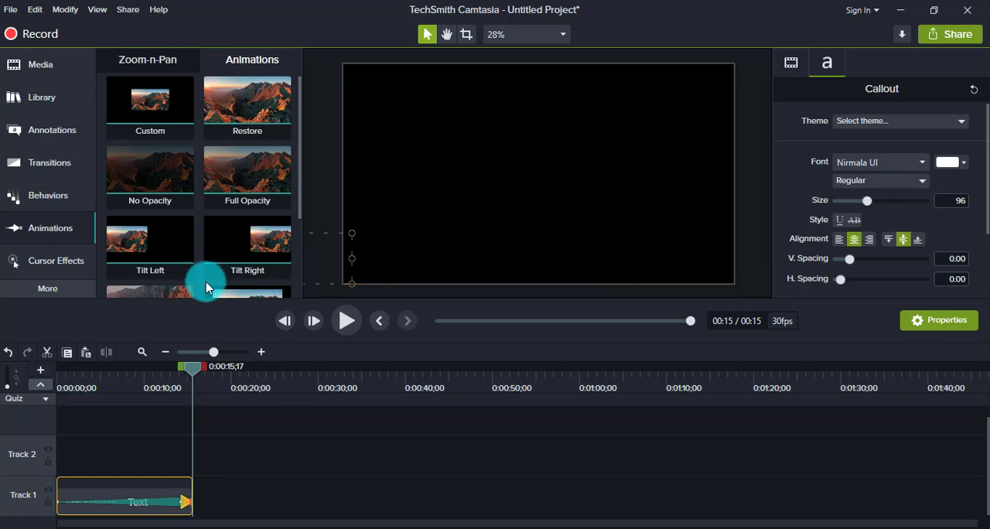
{"action": "left_click", "coordinate": [345, 322]}
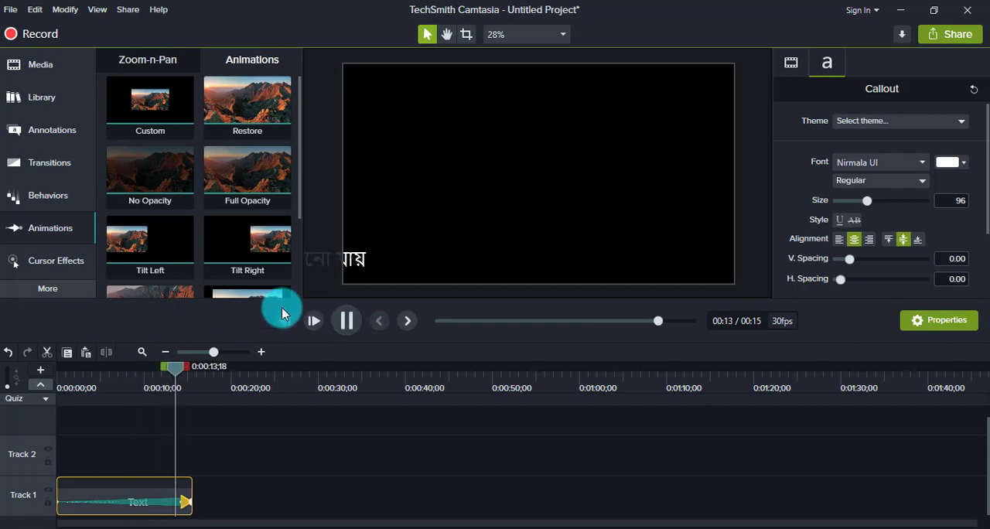
Set the easing of the Track 1 text animation to Linear and play back the scroll
{"action": "right_click", "coordinate": [136, 506]}
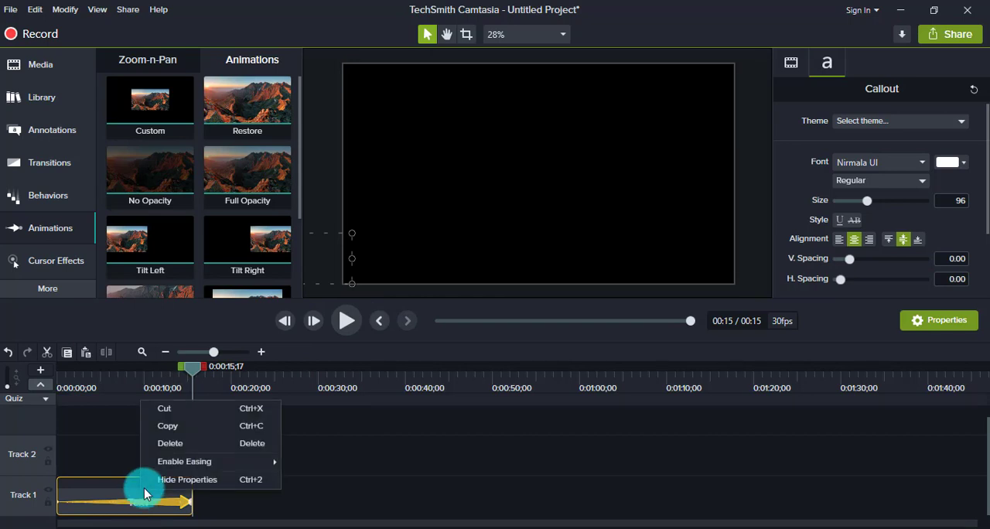
{"action": "mouse_move", "coordinate": [162, 465]}
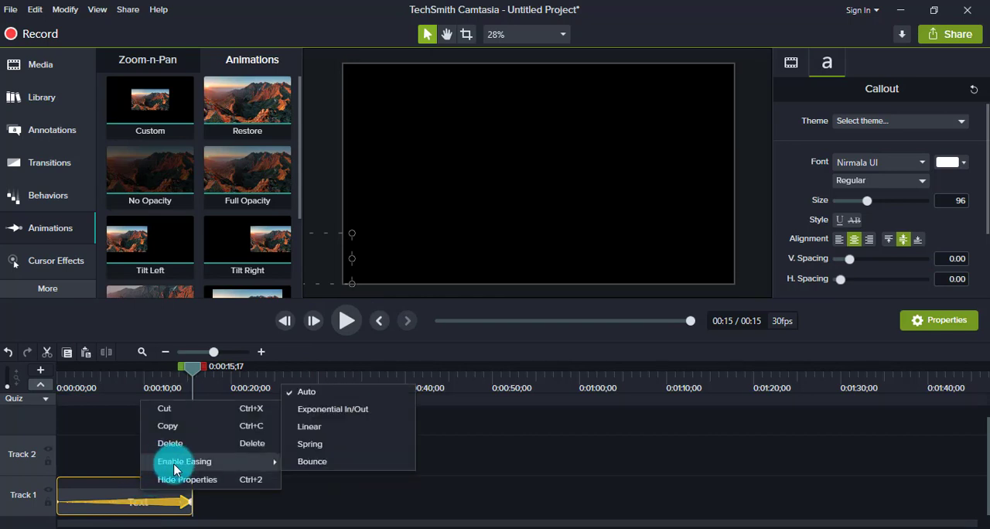
{"action": "left_click", "coordinate": [328, 430]}
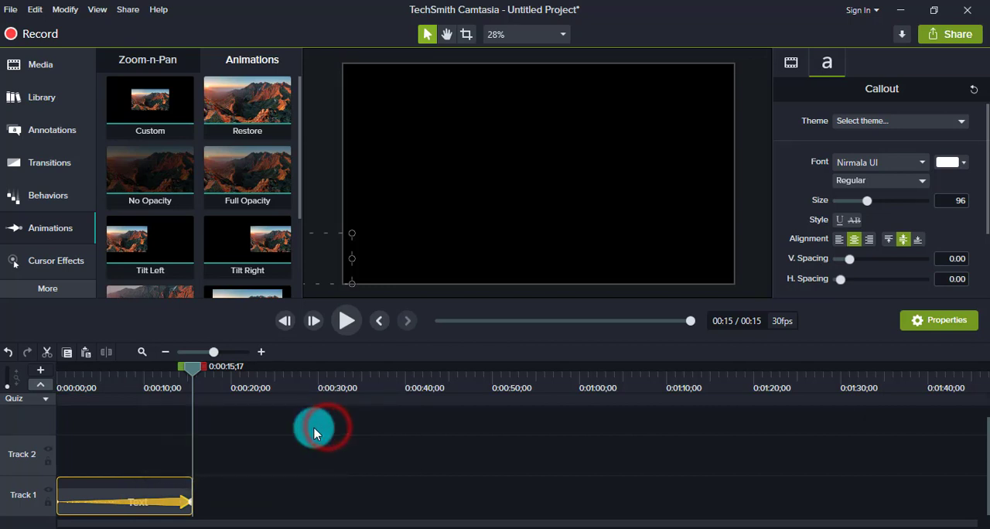
{"action": "left_click", "coordinate": [354, 320]}
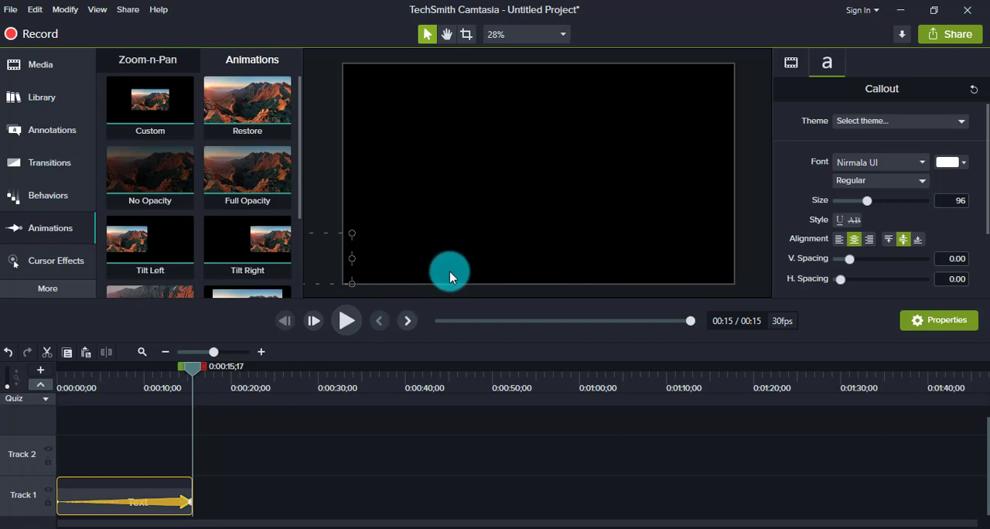
Duplicate the animated text clip onto Track 2, start it at 0:00:13;07 and preview the handover between both headlines
{"action": "right_click", "coordinate": [163, 498]}
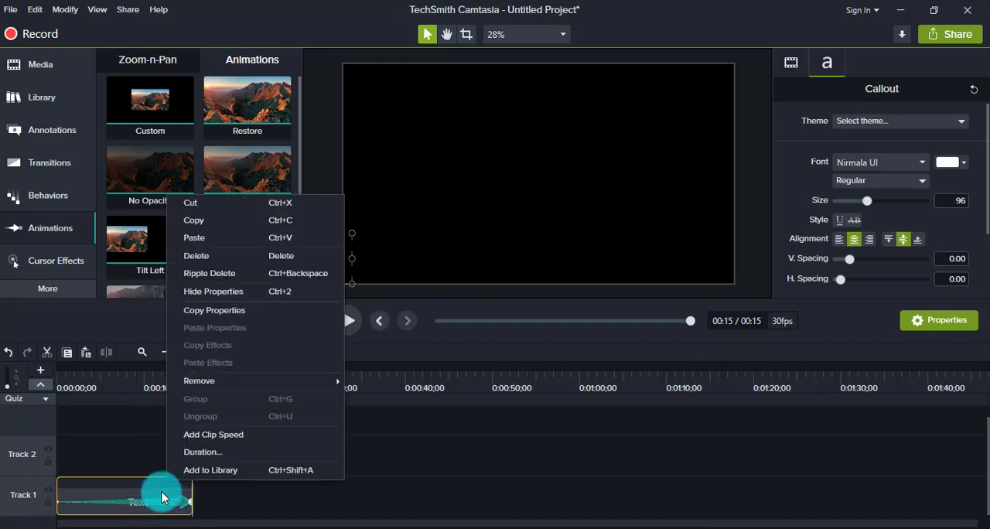
{"action": "left_click", "coordinate": [206, 226]}
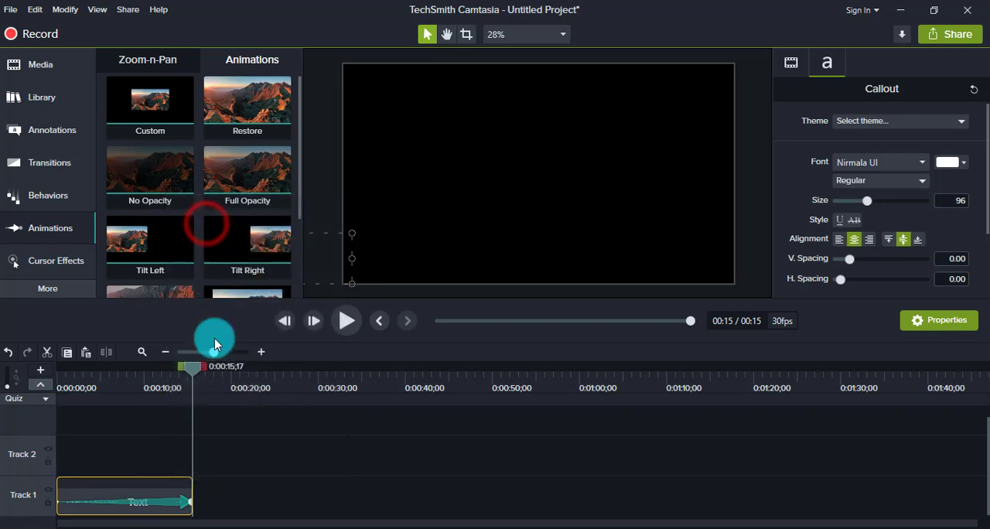
{"action": "right_click", "coordinate": [180, 448]}
{"action": "left_click", "coordinate": [249, 283]}
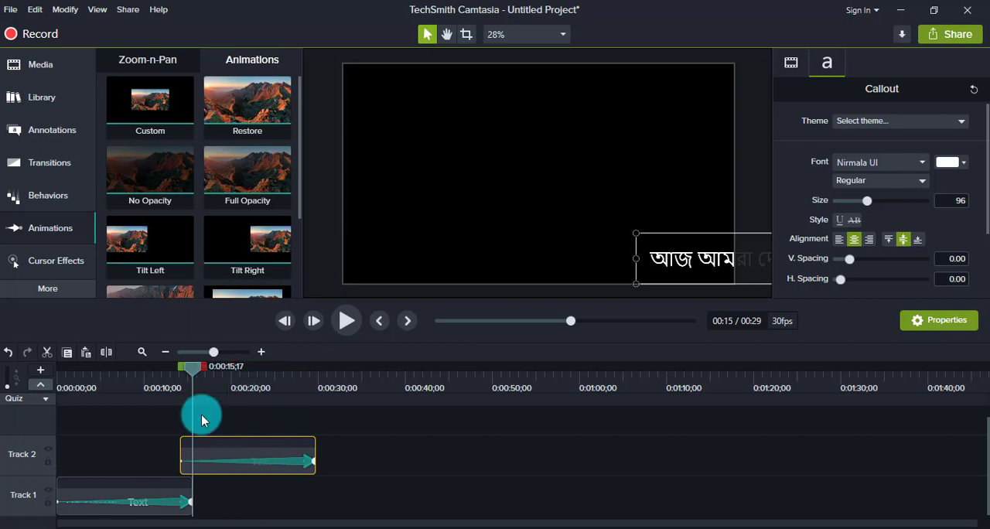
{"action": "left_click_drag", "start_coordinate": [192, 374], "coordinate": [172, 378]}
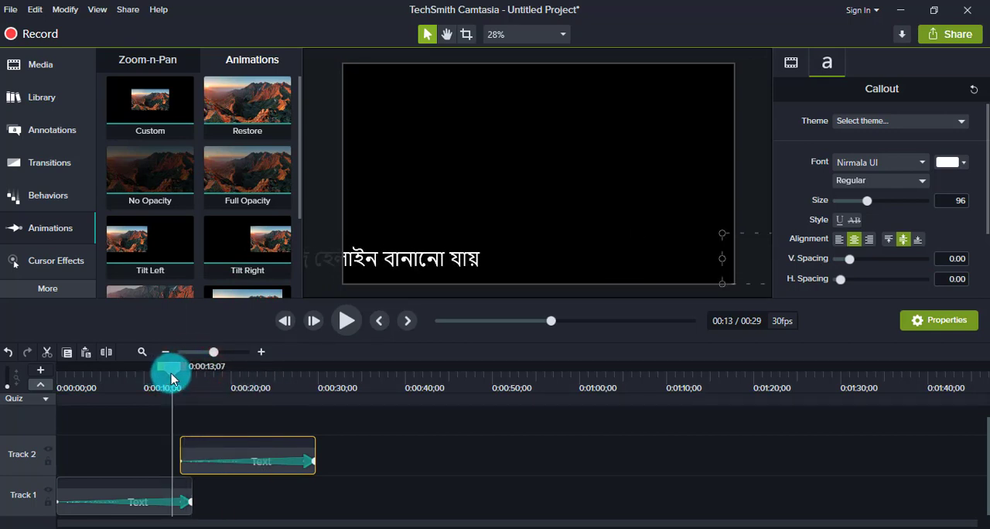
{"action": "left_click_drag", "start_coordinate": [237, 451], "coordinate": [228, 451]}
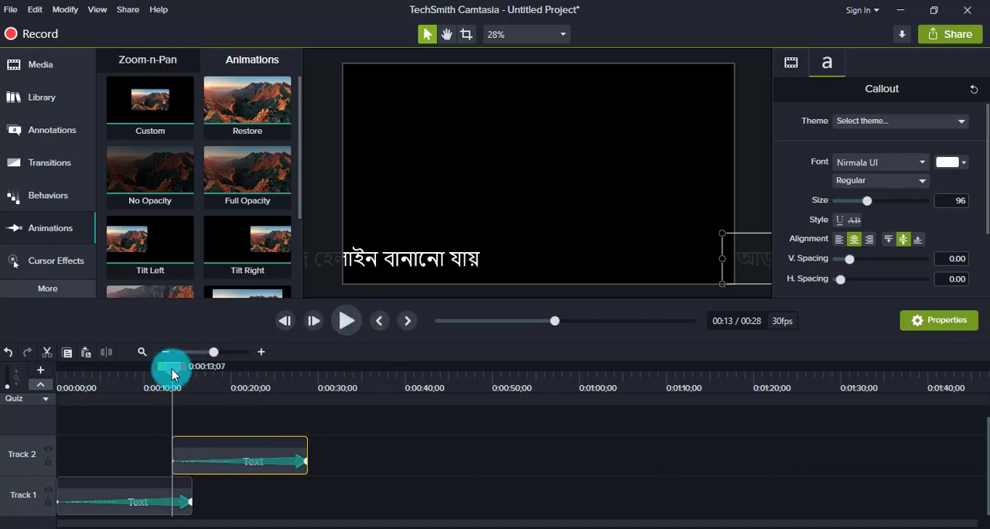
{"action": "left_click_drag", "start_coordinate": [171, 374], "coordinate": [143, 373]}
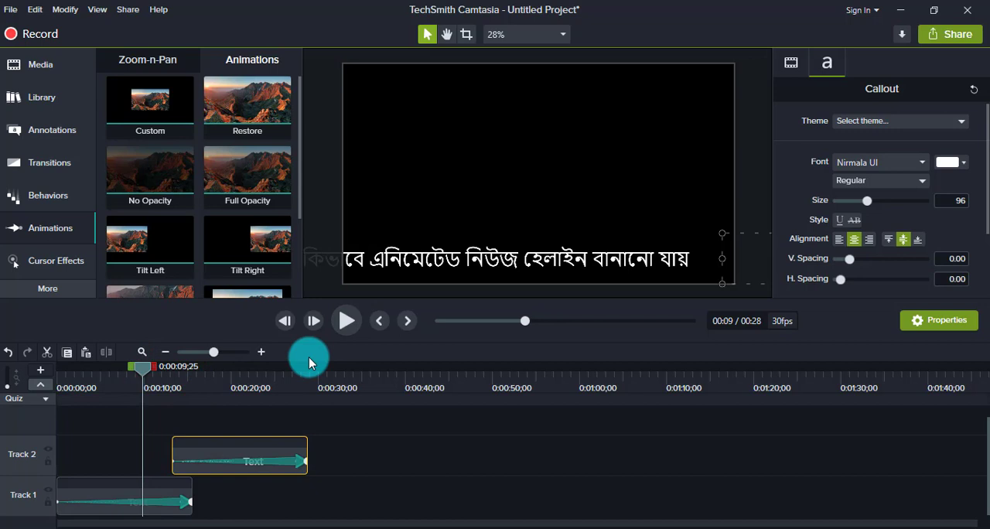
{"action": "left_click", "coordinate": [348, 328]}
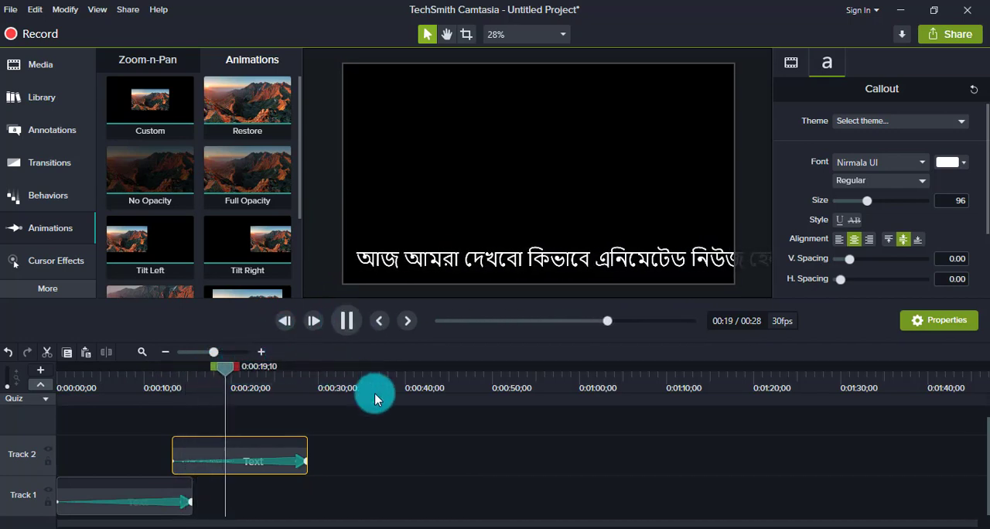
Move the Track 2 clip earlier to start at 0:00:10;17 and play back the gap between the two headlines
{"action": "left_click_drag", "start_coordinate": [238, 375], "coordinate": [149, 388]}
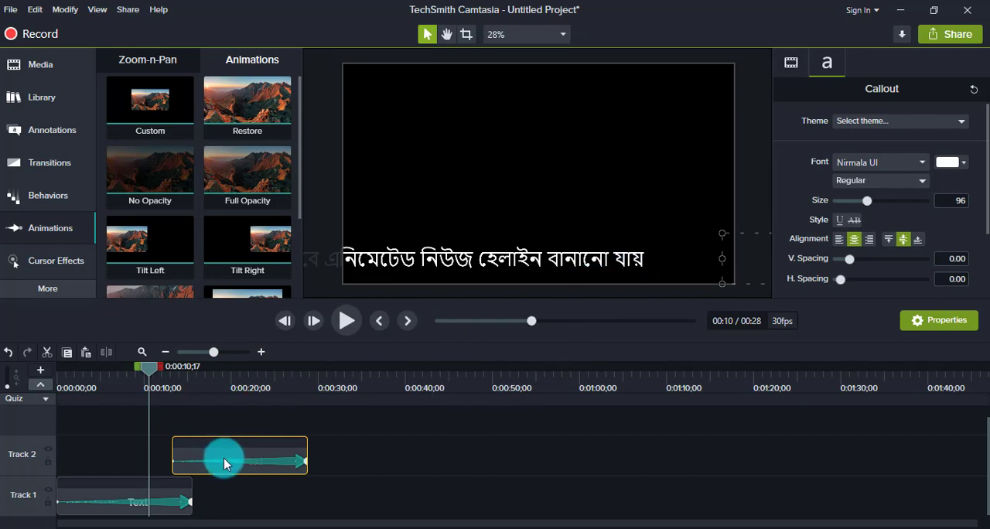
{"action": "left_click", "coordinate": [380, 468]}
{"action": "left_click_drag", "start_coordinate": [253, 451], "coordinate": [222, 450]}
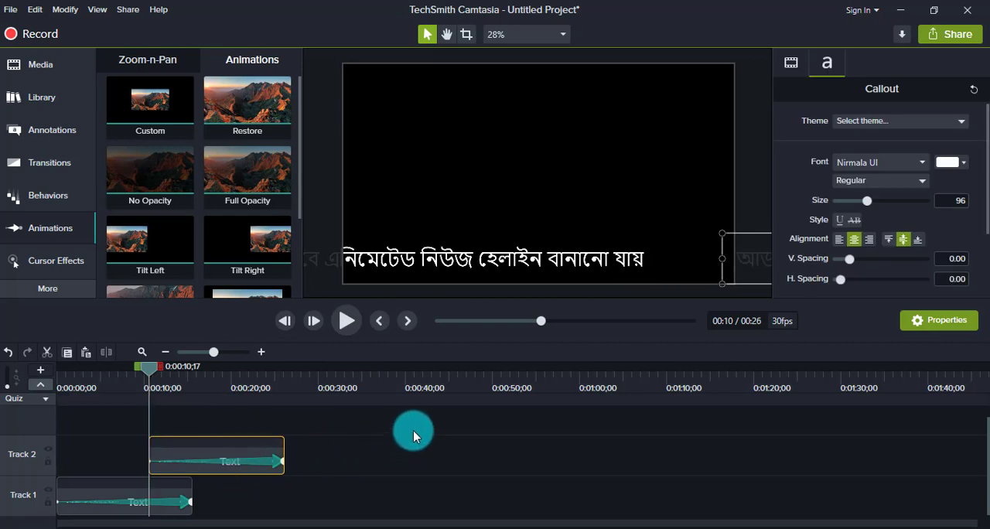
{"action": "left_click", "coordinate": [346, 323]}
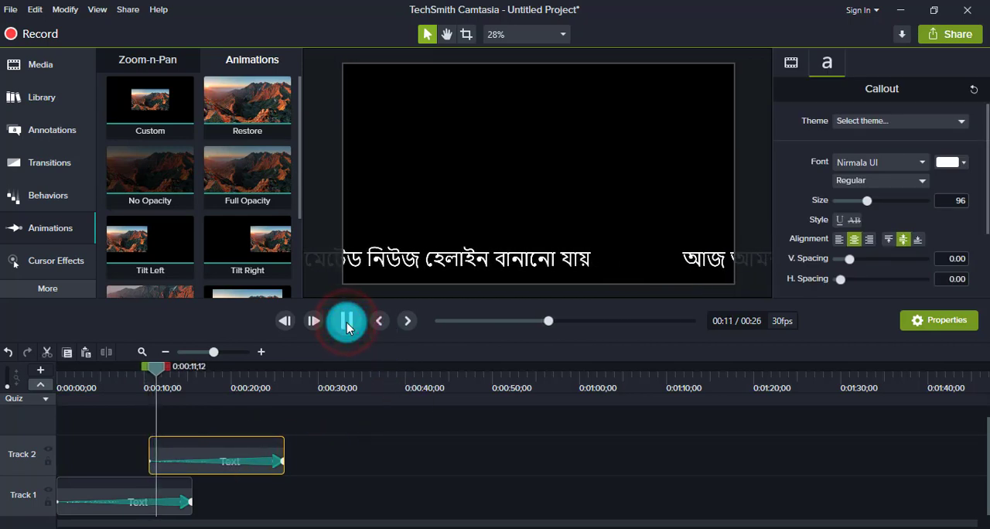
{"action": "left_click", "coordinate": [346, 322]}
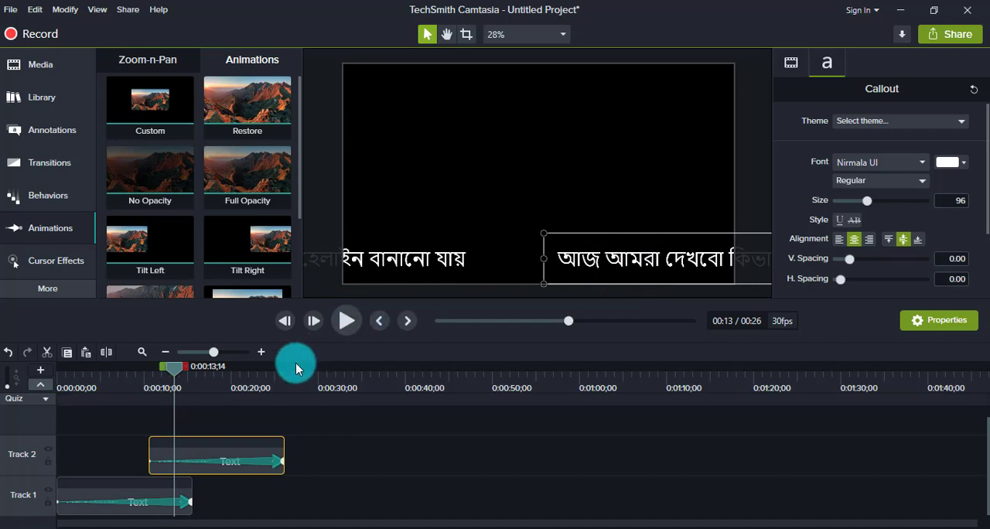
{"action": "left_click", "coordinate": [341, 323]}
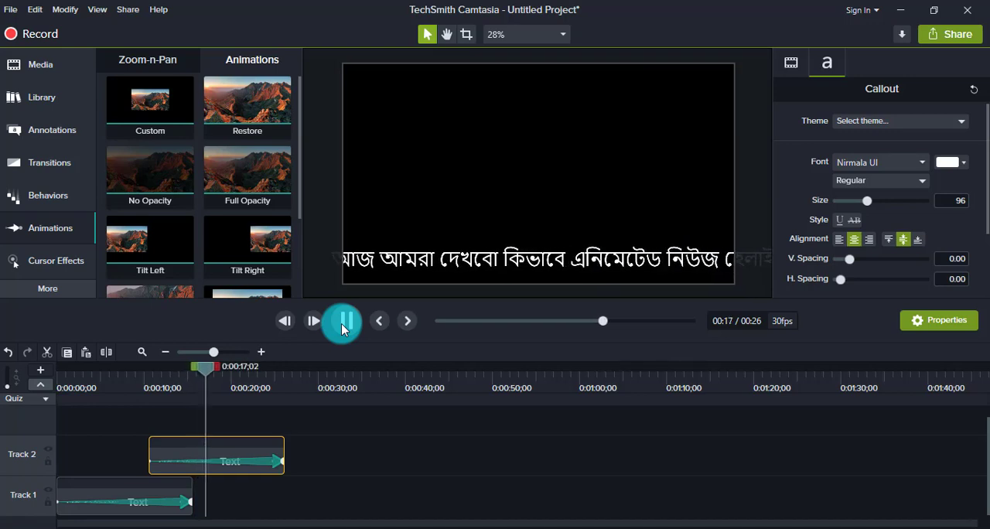
{"action": "left_click", "coordinate": [341, 323]}
Replace the Track 2 headline with the line "আসসালামু আলাইকুম!" copied from DigitalMarUSA.txt in Notepad, switching back to Camtasia to paste it
{"action": "double_click", "coordinate": [521, 263]}
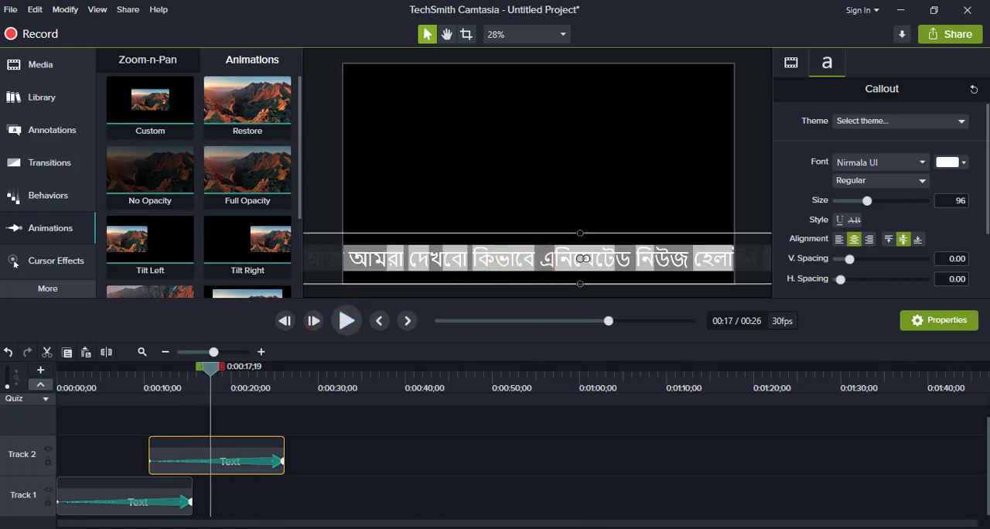
{"action": "left_click", "coordinate": [587, 528]}
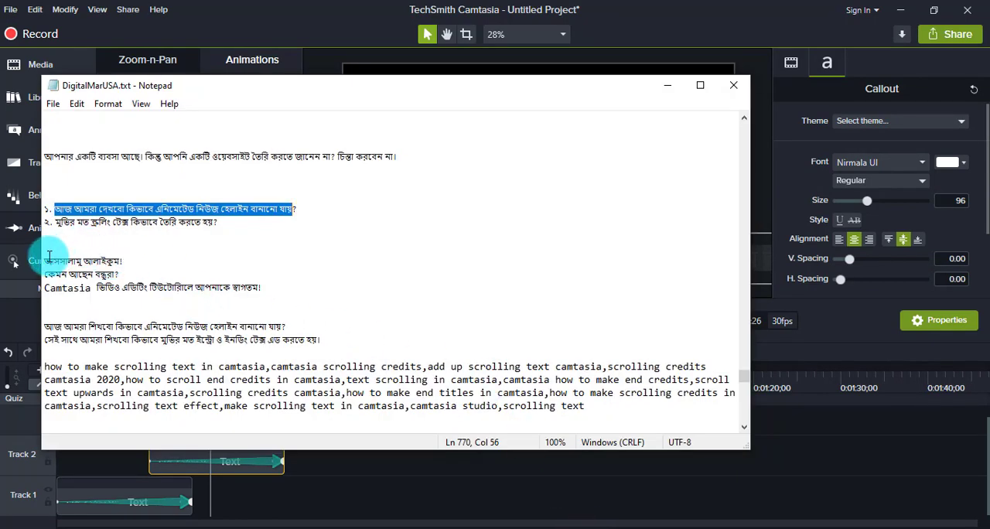
{"action": "left_click_drag", "start_coordinate": [46, 258], "coordinate": [118, 258]}
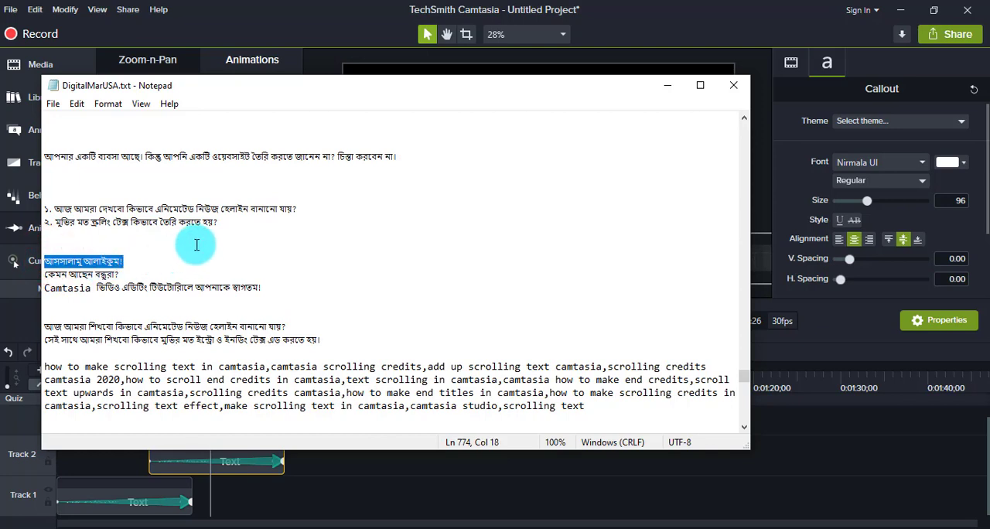
{"action": "key", "text": "alt+Tab"}
{"action": "double_click", "coordinate": [482, 255]}
{"action": "double_click", "coordinate": [481, 255]}
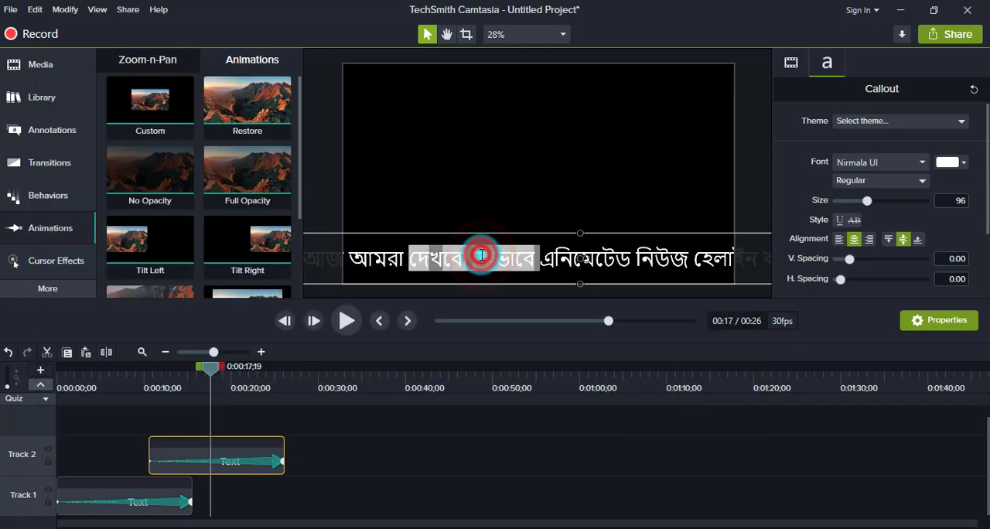
{"action": "left_click", "coordinate": [544, 253]}
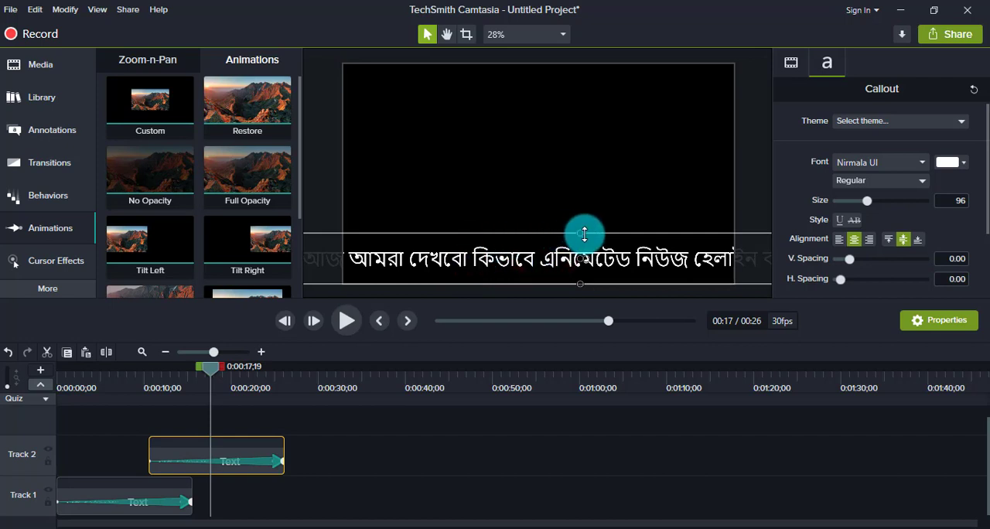
{"action": "double_click", "coordinate": [599, 267]}
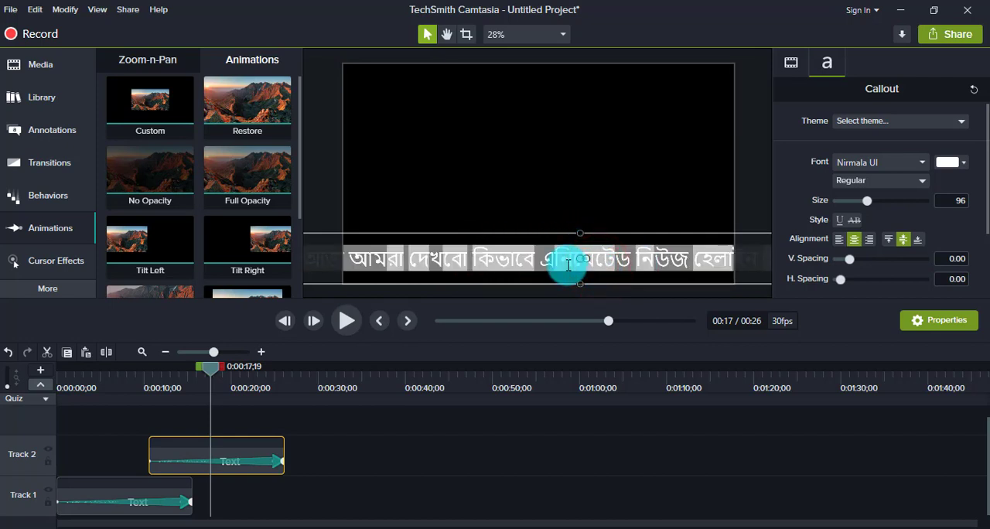
{"action": "key", "text": "ctrl+v"}
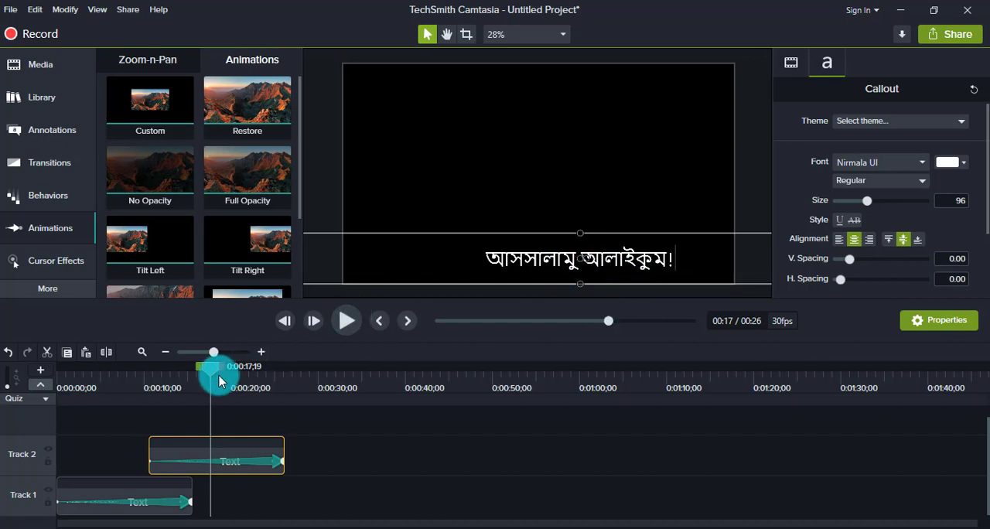
Move the Track 2 clip earlier to start at about 0:00:07 and play back the handover from the first headline
{"action": "left_click_drag", "start_coordinate": [213, 374], "coordinate": [141, 398]}
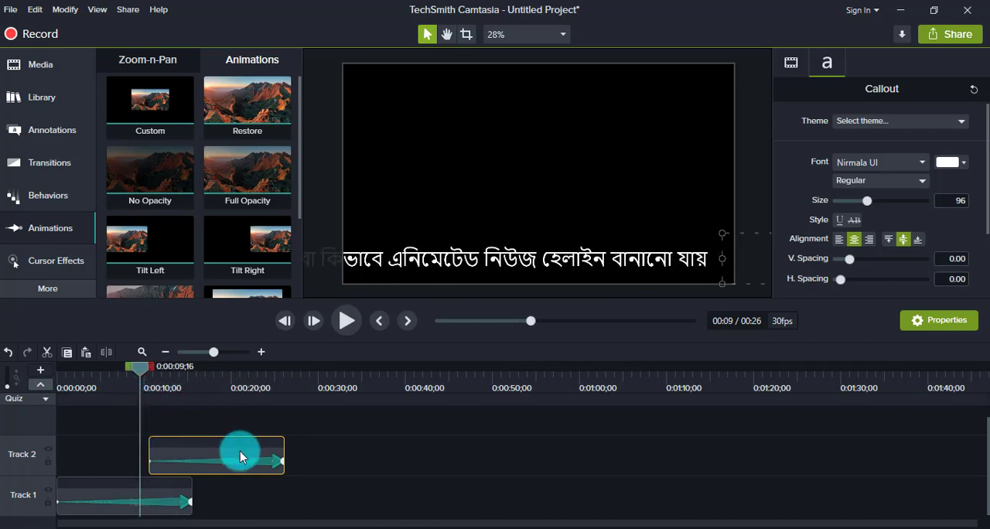
{"action": "left_click_drag", "start_coordinate": [233, 459], "coordinate": [200, 464]}
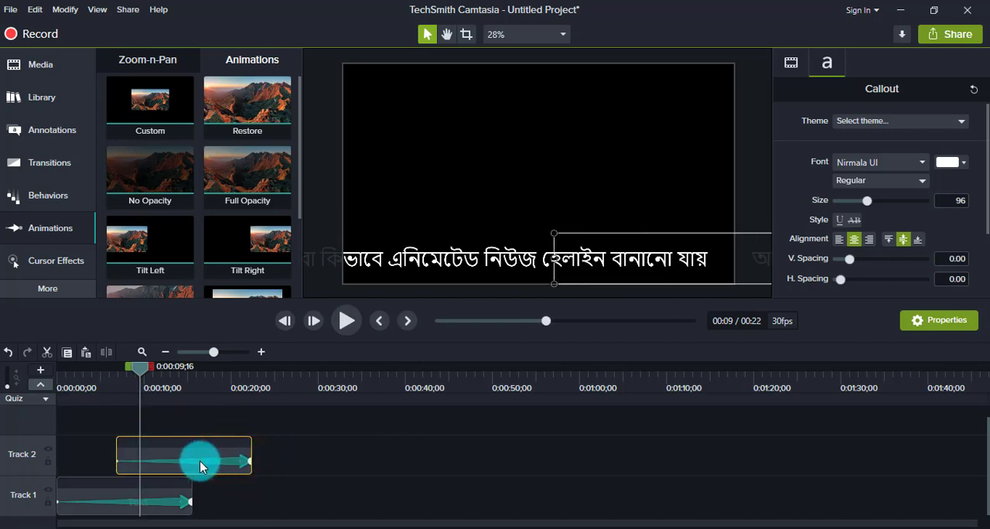
{"action": "left_click", "coordinate": [343, 329]}
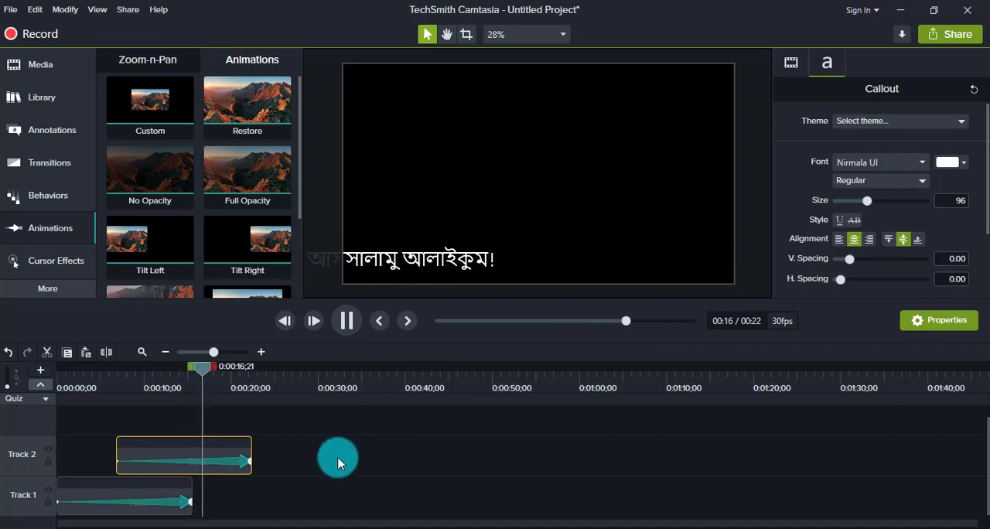
{"action": "scroll", "coordinate": [338, 465], "scroll_direction": "up", "scroll_amount": 1}
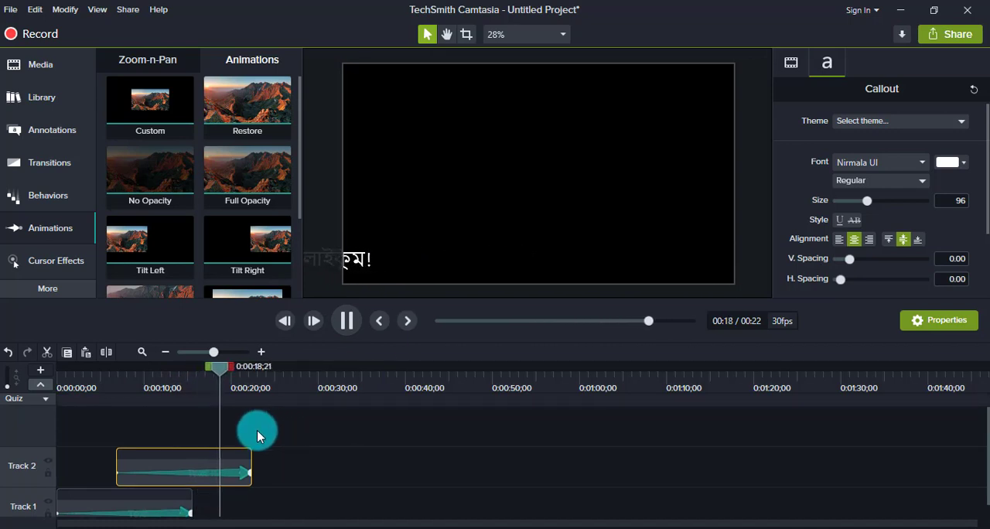